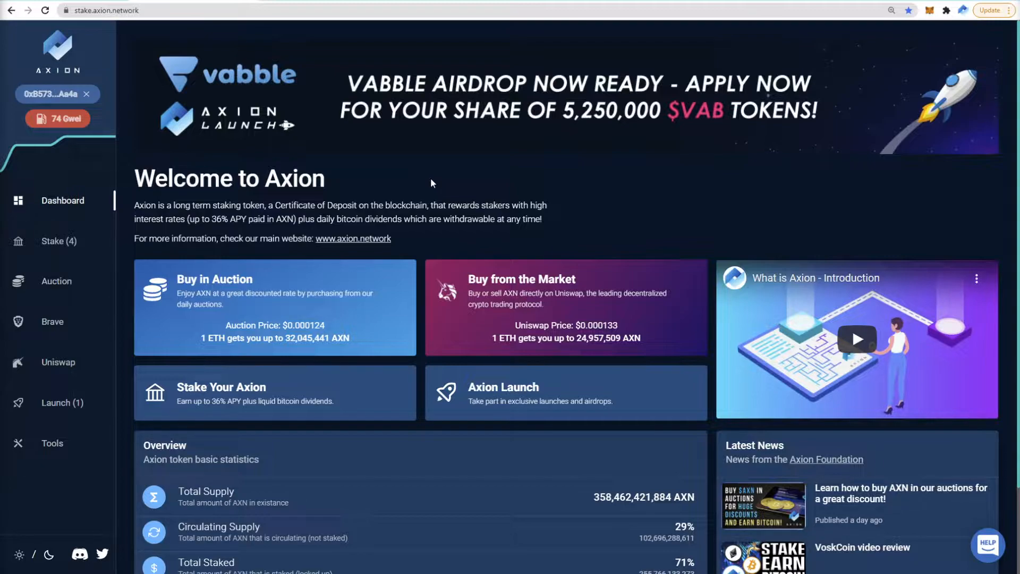
Step: Bring up ethereumprice.org's Ethereum gas charts from the Gwei badge to check this week's gas lows
{"action": "left_click", "coordinate": [57, 120]}
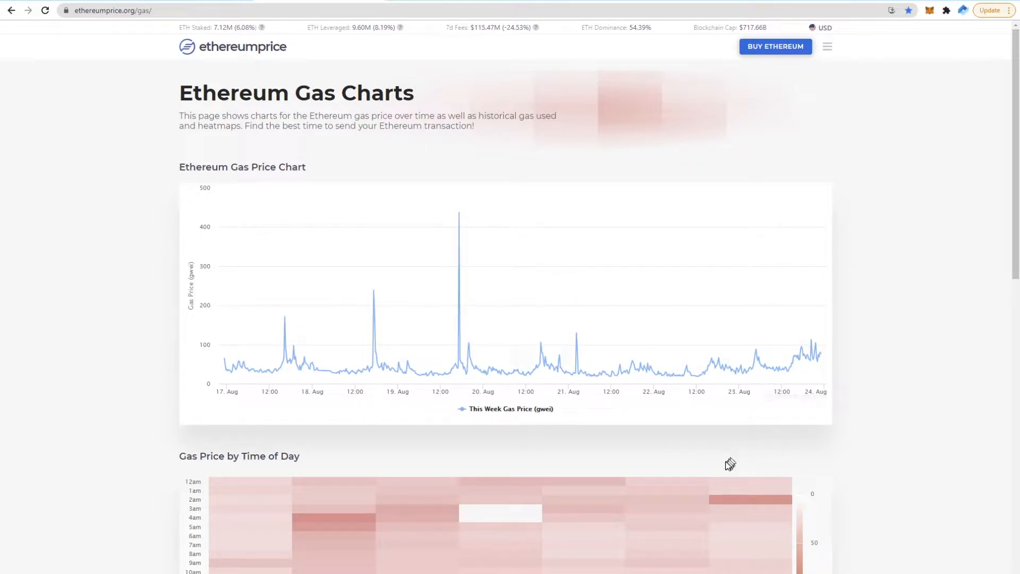
{"action": "mouse_move", "coordinate": [459, 351]}
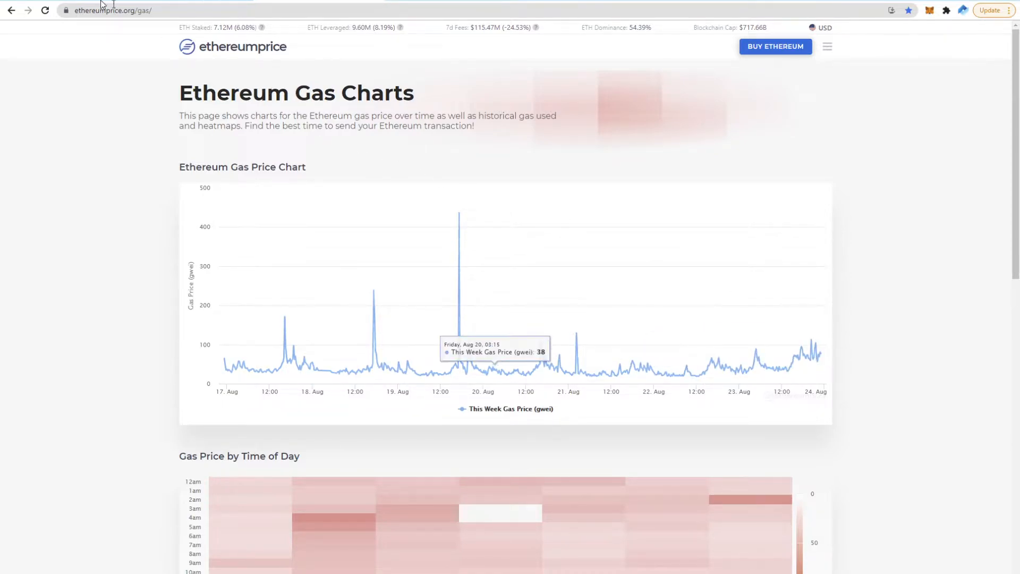
Step: Return to the Axion dashboard and go to the Staking page with the WBTC venture dividends
{"action": "left_click", "coordinate": [191, 4]}
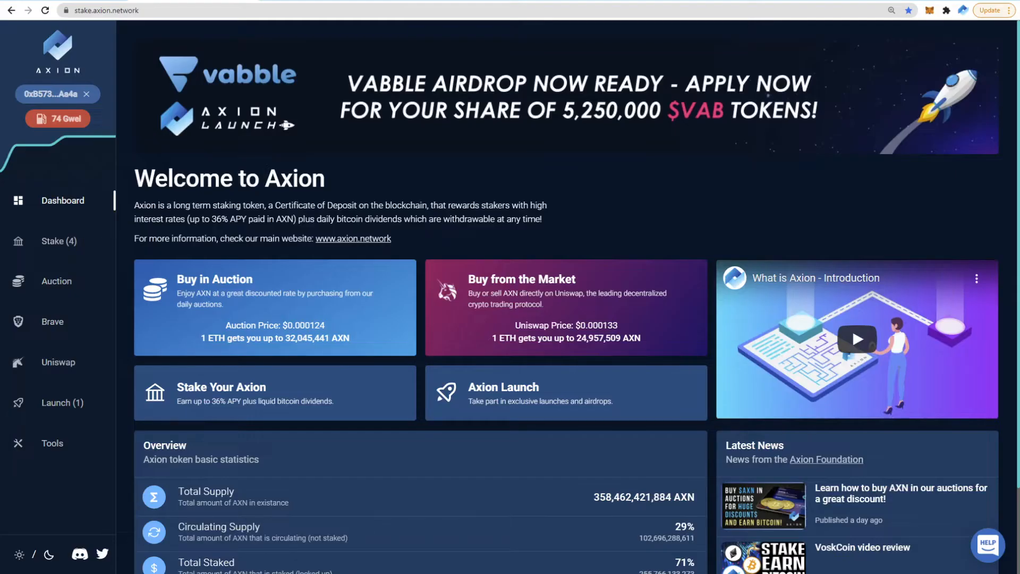
{"action": "left_click", "coordinate": [60, 241]}
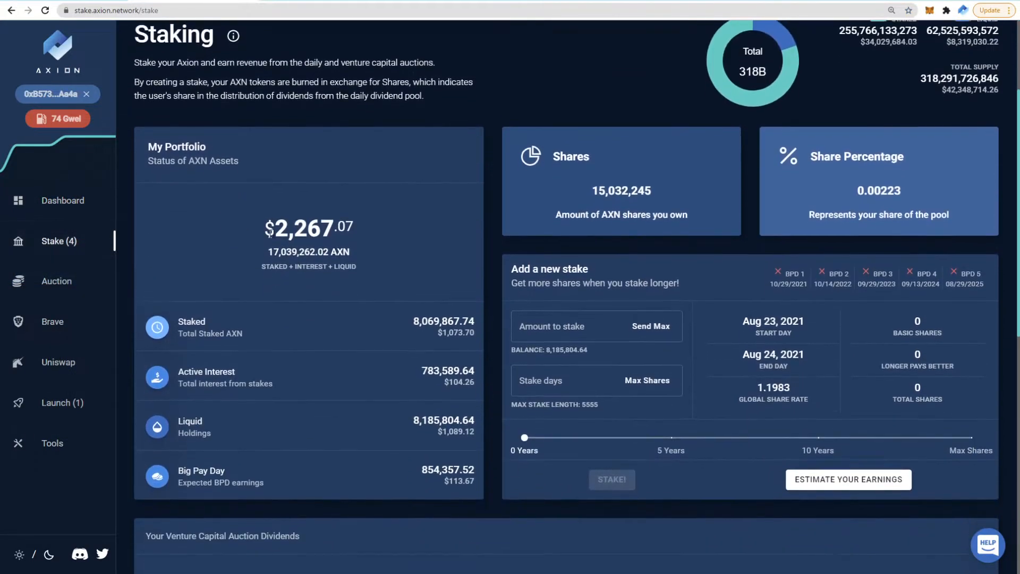
{"action": "scroll", "coordinate": [299, 242], "scroll_direction": "down", "scroll_amount": 2}
{"action": "scroll", "coordinate": [363, 293], "scroll_direction": "down", "scroll_amount": 1}
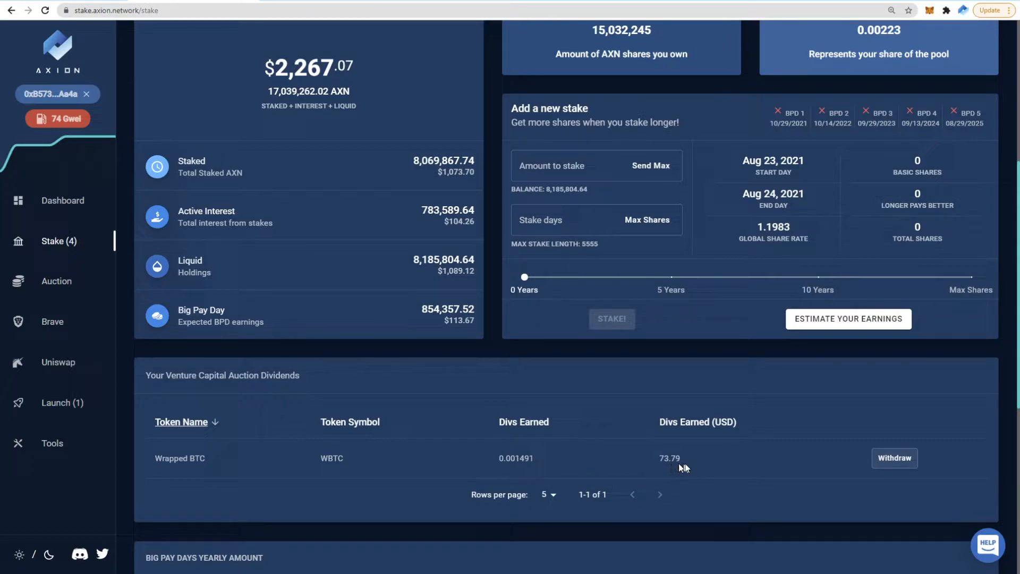
Step: Start the WBTC dividend withdrawal and reposition and enlarge the MetaMask confirmation window
{"action": "left_click", "coordinate": [891, 462]}
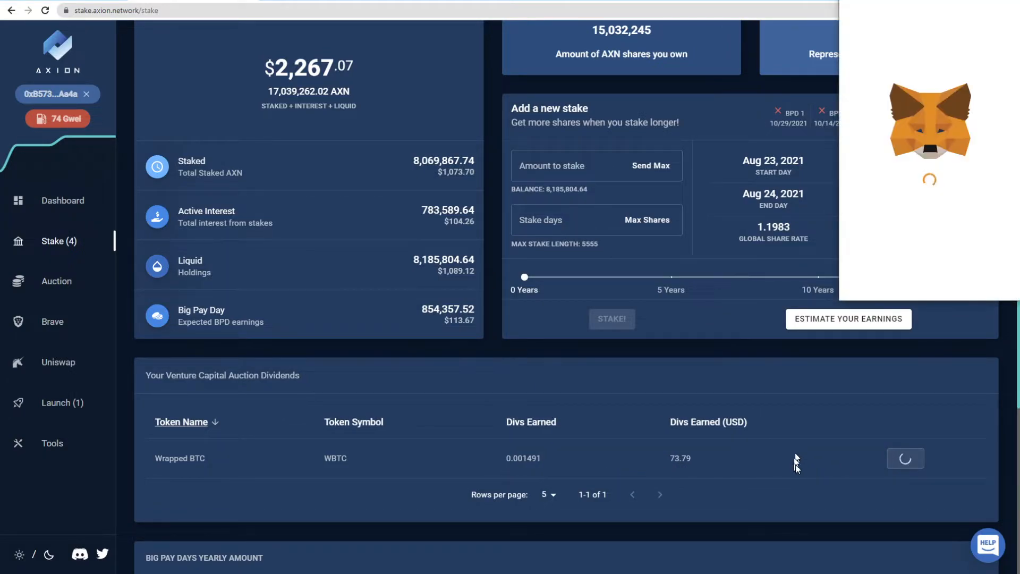
{"action": "mouse_move", "coordinate": [886, 24]}
{"action": "left_mouse_down"}
{"action": "mouse_move", "coordinate": [819, 26]}
{"action": "mouse_move", "coordinate": [514, 146]}
{"action": "left_mouse_up"}
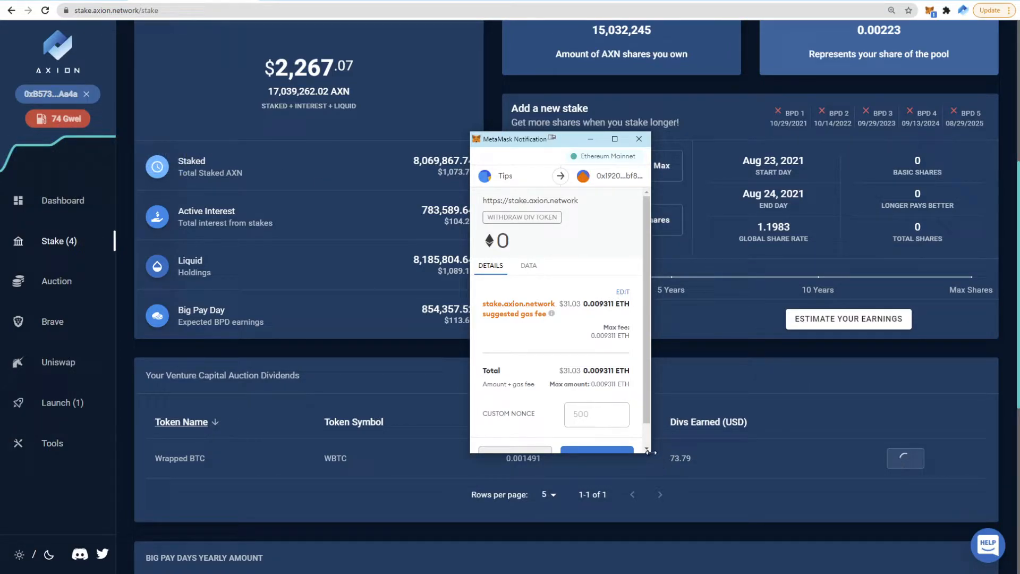
{"action": "left_click_drag", "start_coordinate": [648, 450], "coordinate": [721, 483]}
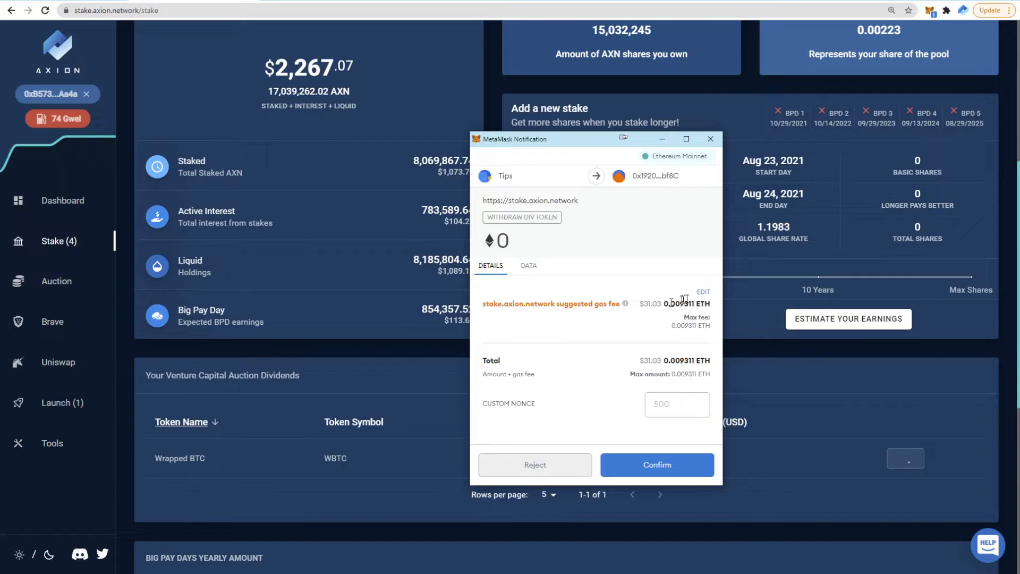
Step: Set the withdrawal's gas price to 22 gwei in MetaMask's advanced gas fields and save it
{"action": "left_click", "coordinate": [702, 293]}
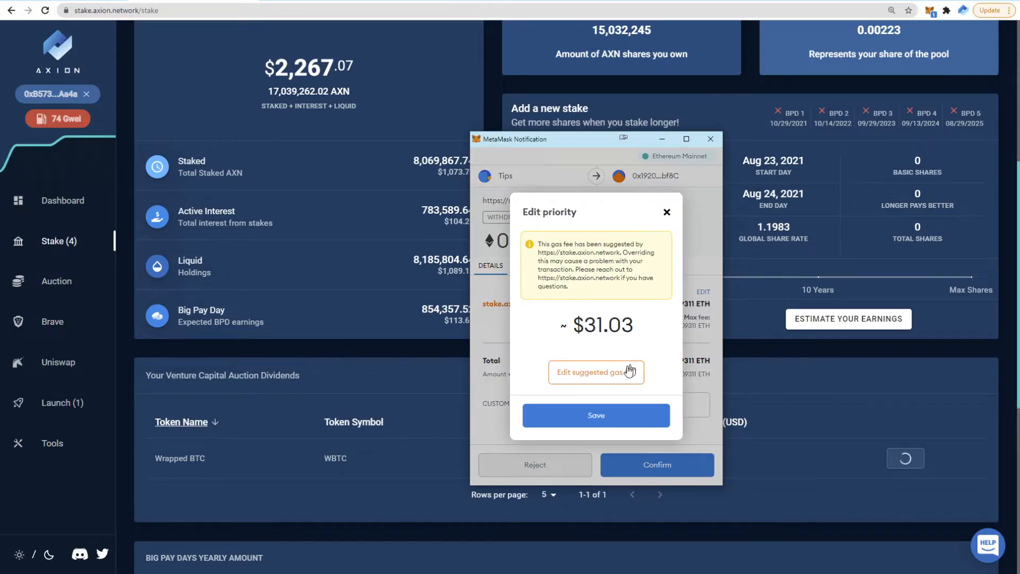
{"action": "left_click", "coordinate": [592, 384]}
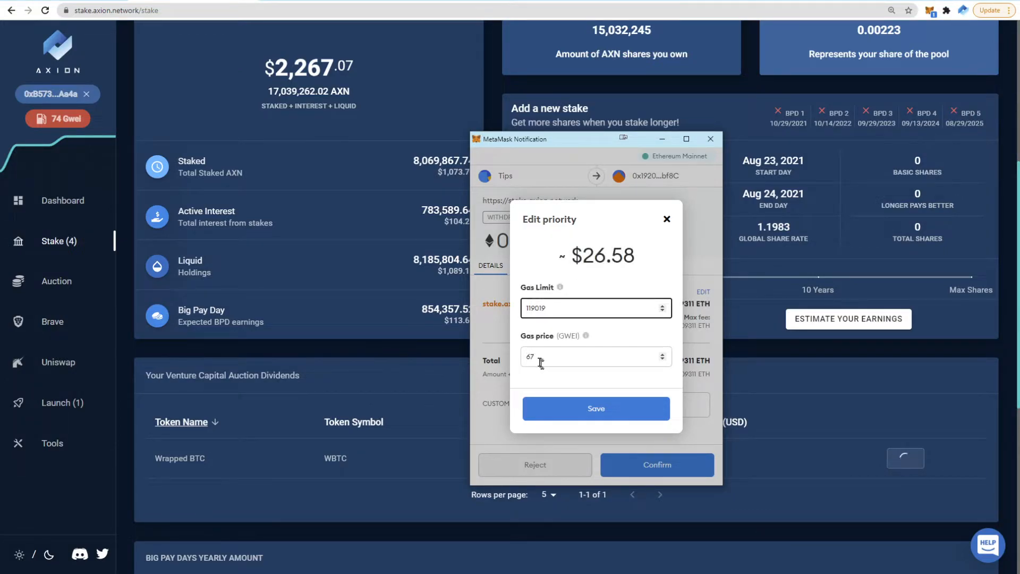
{"action": "left_click_drag", "start_coordinate": [557, 359], "coordinate": [520, 363]}
{"action": "type", "text": "76"}
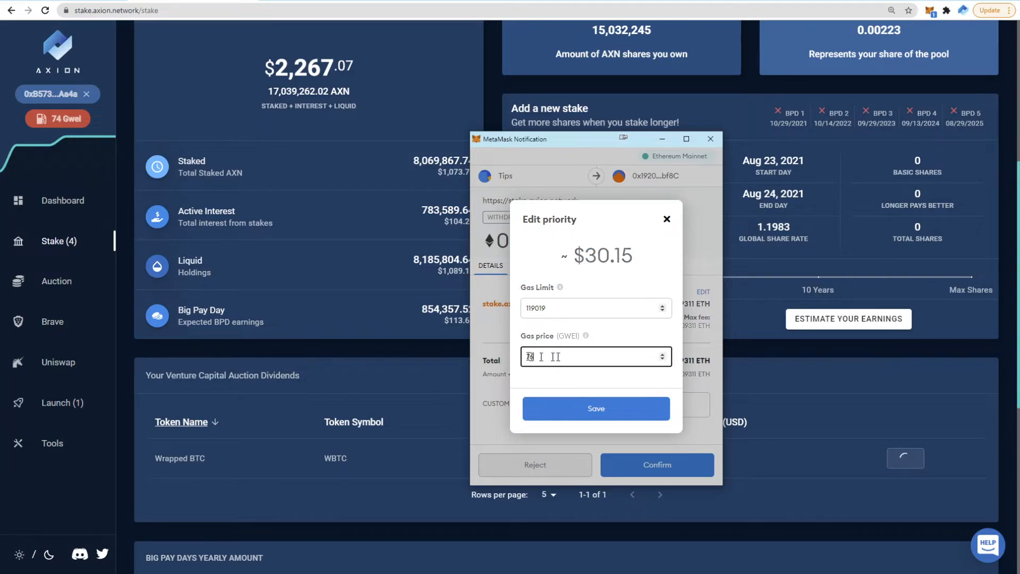
{"action": "key", "text": "BackSpace"}
{"action": "key", "text": "BackSpace"}
{"action": "type", "text": "22"}
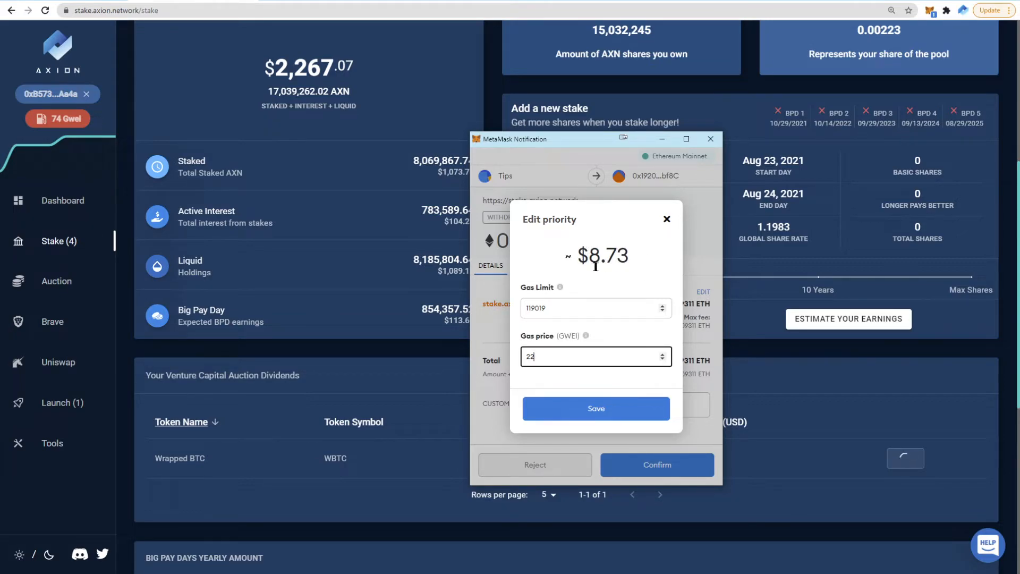
{"action": "left_click", "coordinate": [586, 411]}
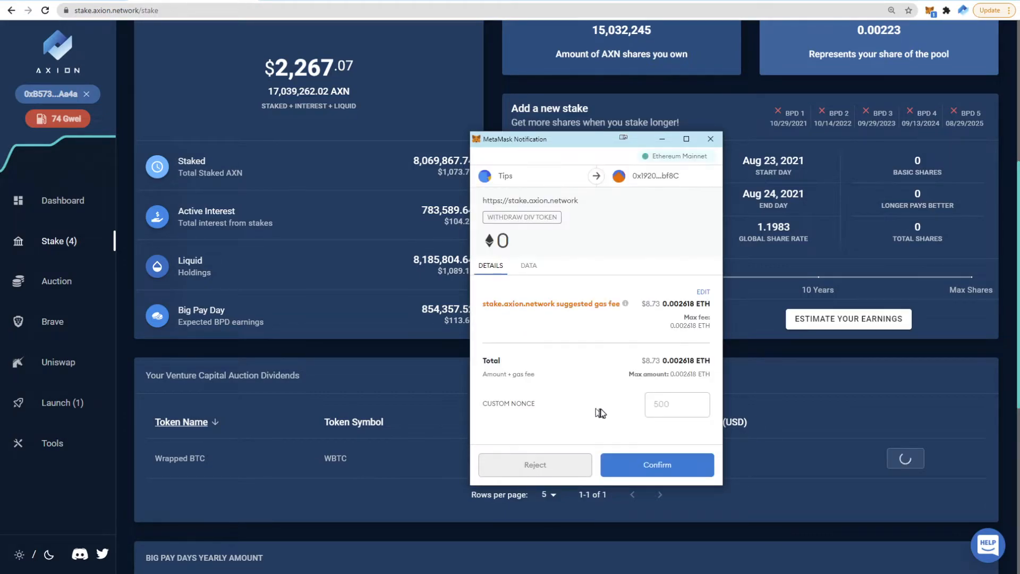
Step: Confirm the withdrawal in MetaMask and view the account's pending transactions from the 1 PENDING badge
{"action": "left_click", "coordinate": [643, 462]}
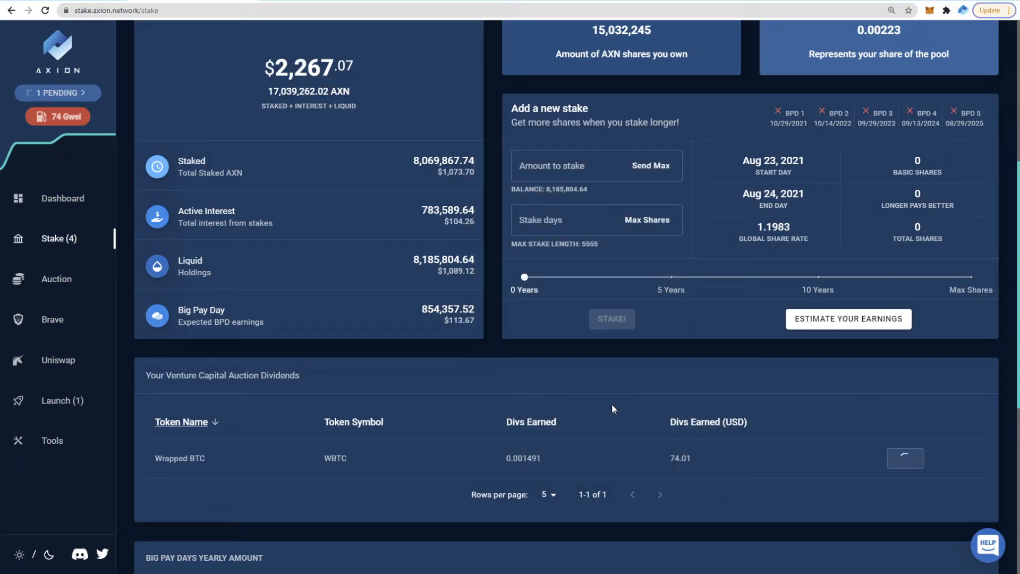
{"action": "left_click", "coordinate": [68, 94]}
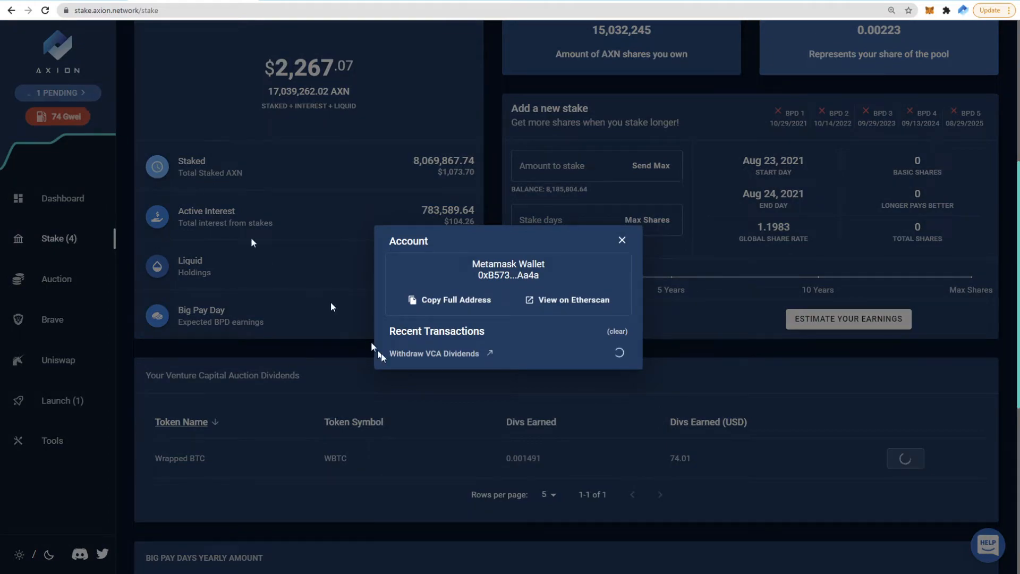
Step: View the Withdraw VCA Dividends transaction on Etherscan and highlight its 22 Gwei gas price
{"action": "left_click", "coordinate": [469, 357]}
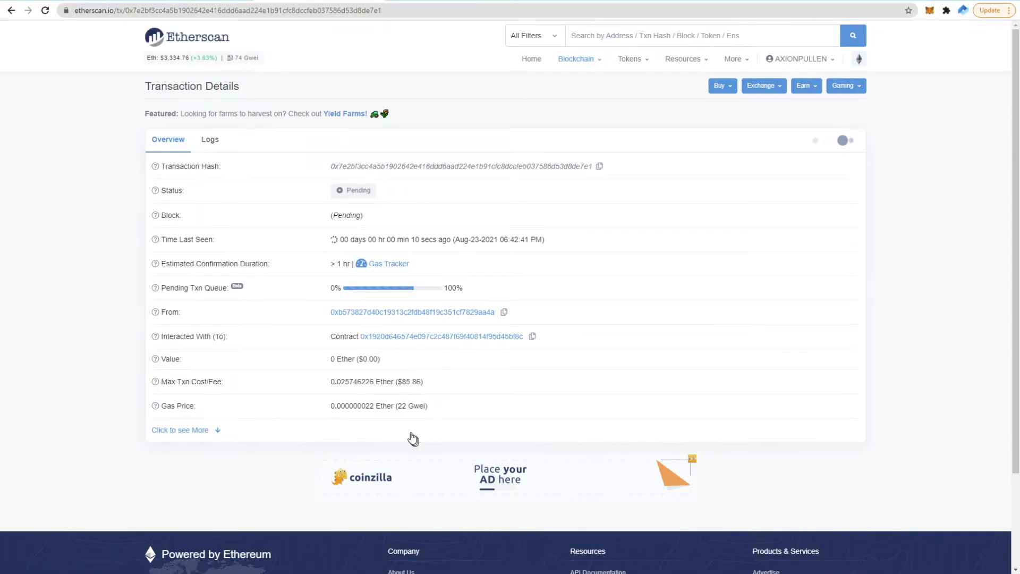
{"action": "left_click_drag", "start_coordinate": [396, 407], "coordinate": [427, 408]}
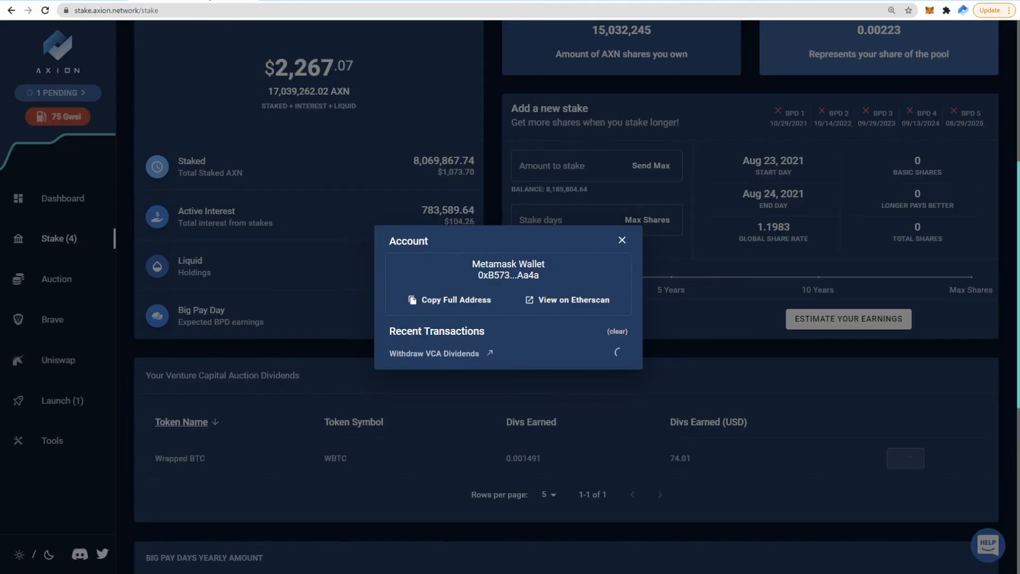
Step: Close the Etherscan tab and the Account dialog, briefly highlighting the dividends panel title
{"action": "key", "text": "ctrl+w"}
{"action": "left_click", "coordinate": [622, 239]}
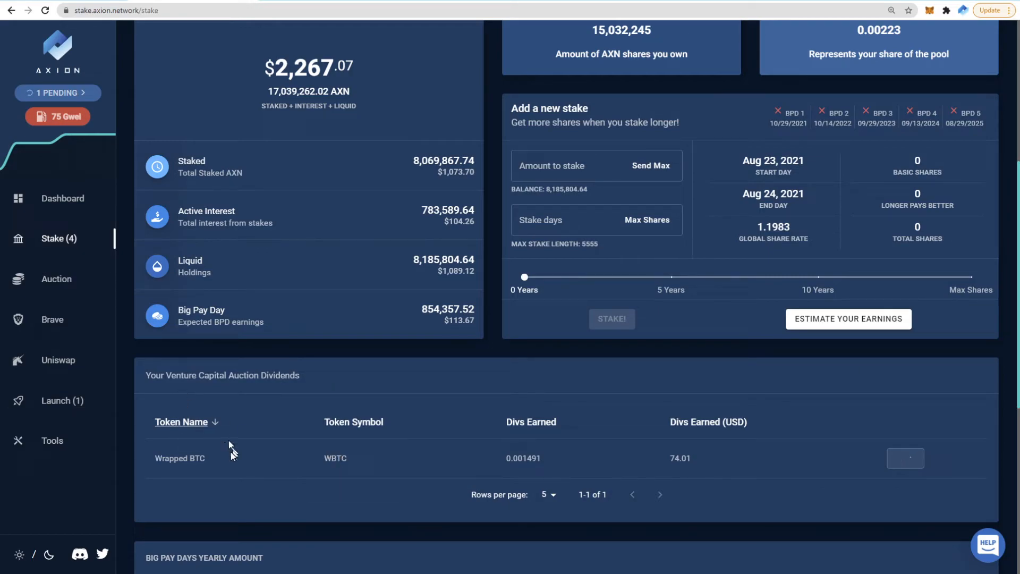
{"action": "left_click_drag", "start_coordinate": [189, 375], "coordinate": [268, 375]}
{"action": "left_click", "coordinate": [311, 376]}
{"action": "scroll", "coordinate": [444, 443], "scroll_direction": "up", "scroll_amount": 1}
Step: Go to the Auction page, highlight the Uniswap AXN price and 32,045,441 AXN bonus, and bring up Official Support
{"action": "left_click", "coordinate": [56, 278]}
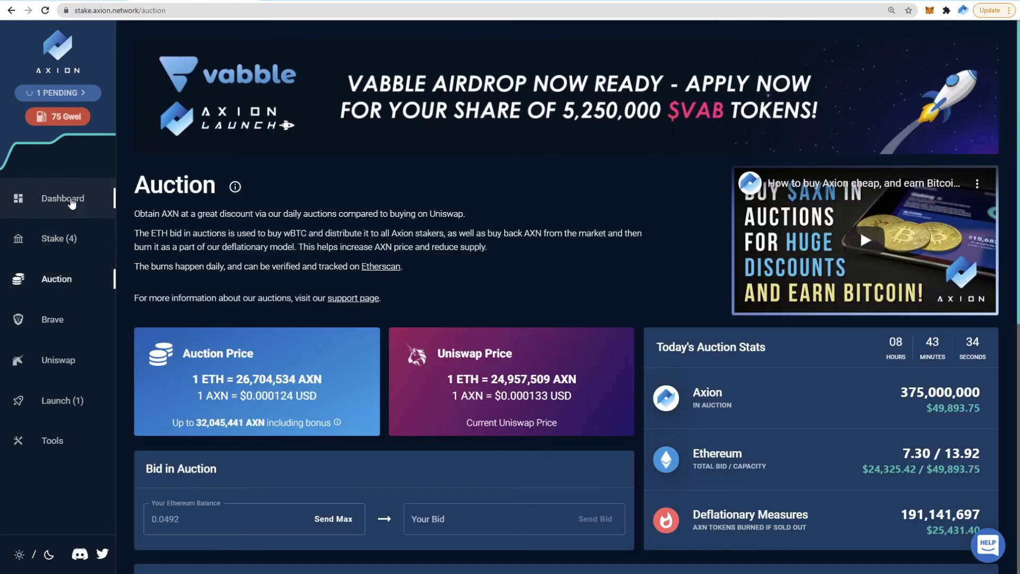
{"action": "scroll", "coordinate": [526, 239], "scroll_direction": "down", "scroll_amount": 1}
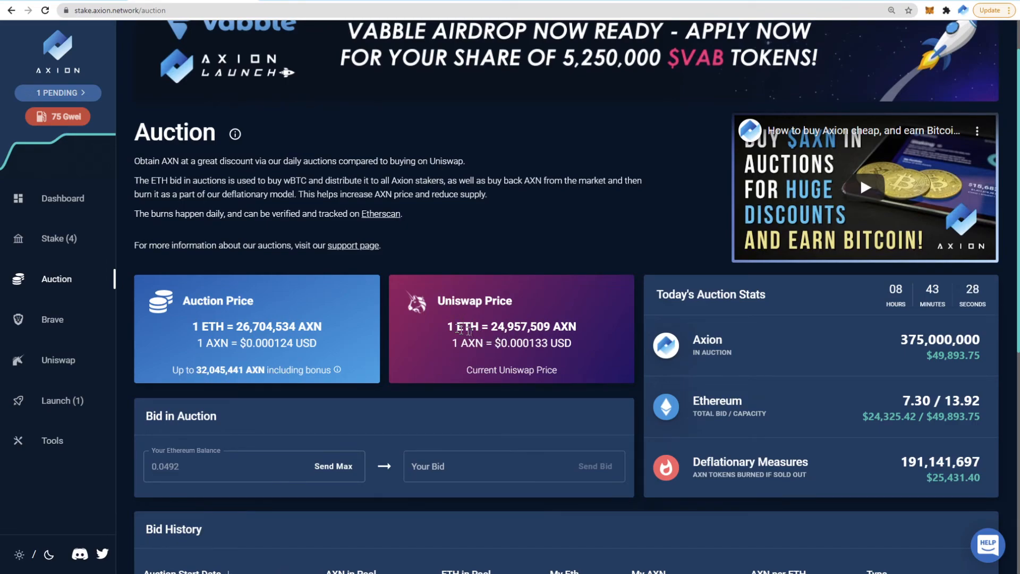
{"action": "left_click_drag", "start_coordinate": [455, 326], "coordinate": [592, 330]}
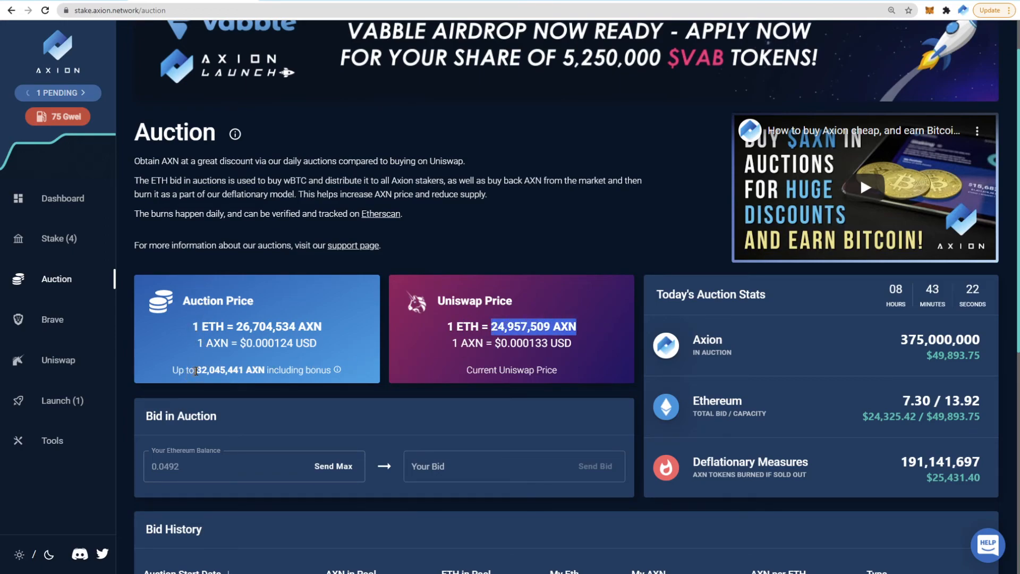
{"action": "left_click_drag", "start_coordinate": [195, 371], "coordinate": [249, 371]}
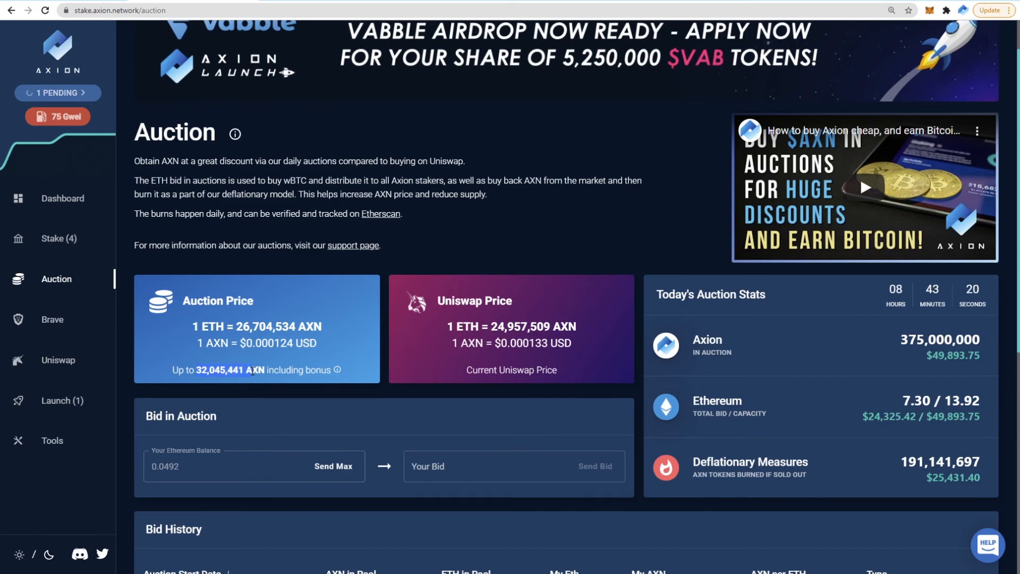
{"action": "scroll", "coordinate": [251, 370], "scroll_direction": "up", "scroll_amount": 1}
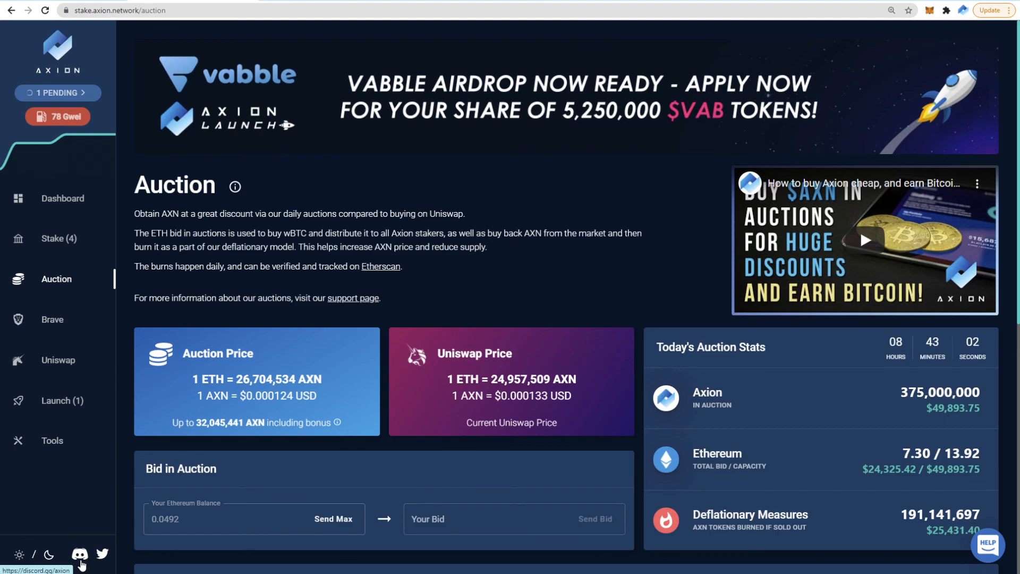
{"action": "left_click", "coordinate": [988, 544]}
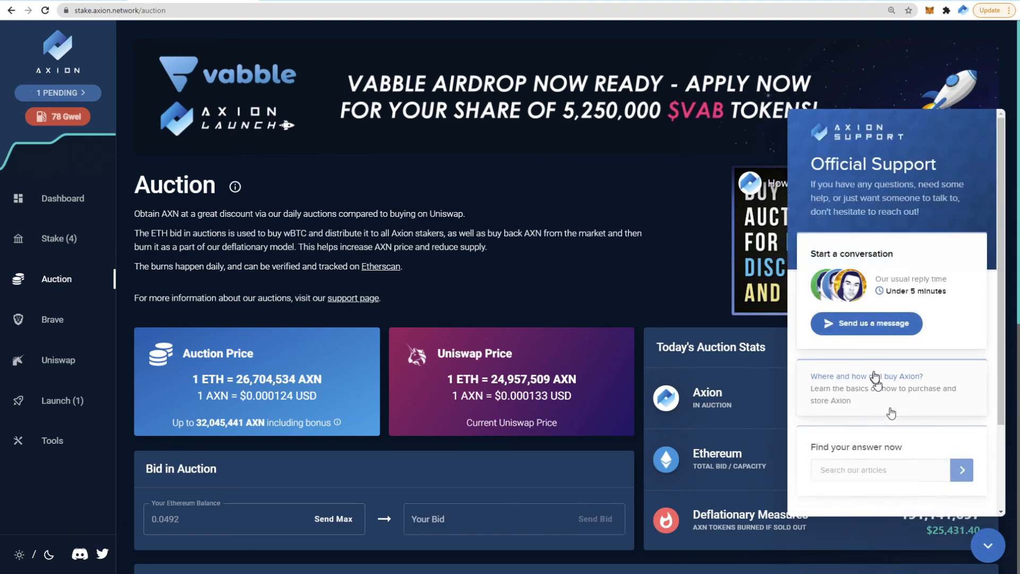